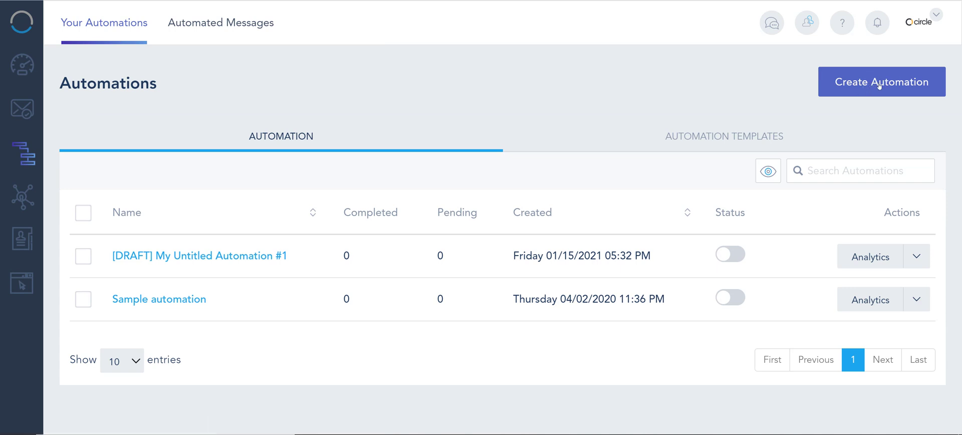
# Step: Look through the available automation templates and return to the list of existing automations
pyautogui.click(744, 136)
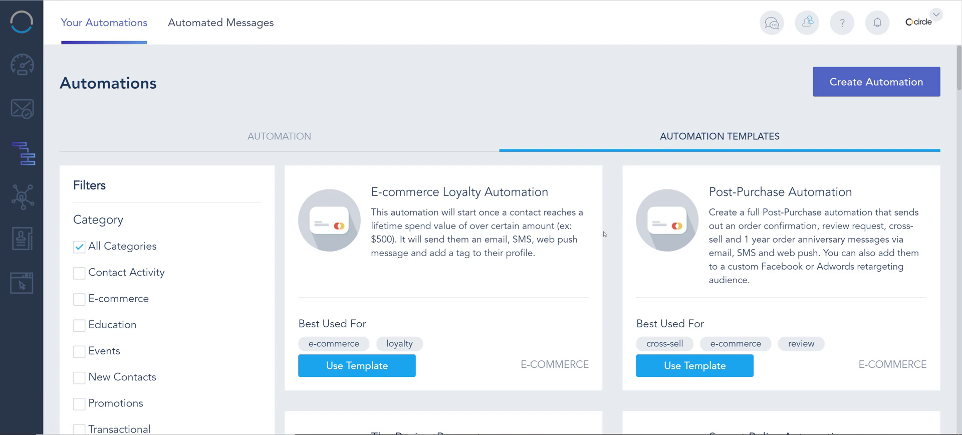
pyautogui.moveTo(959, 56)
pyautogui.mouseDown()
pyautogui.moveTo(959, 207)
pyautogui.moveTo(955, 44)
pyautogui.mouseUp()
pyautogui.scroll(-2, 959, 208)
pyautogui.click(257, 135)
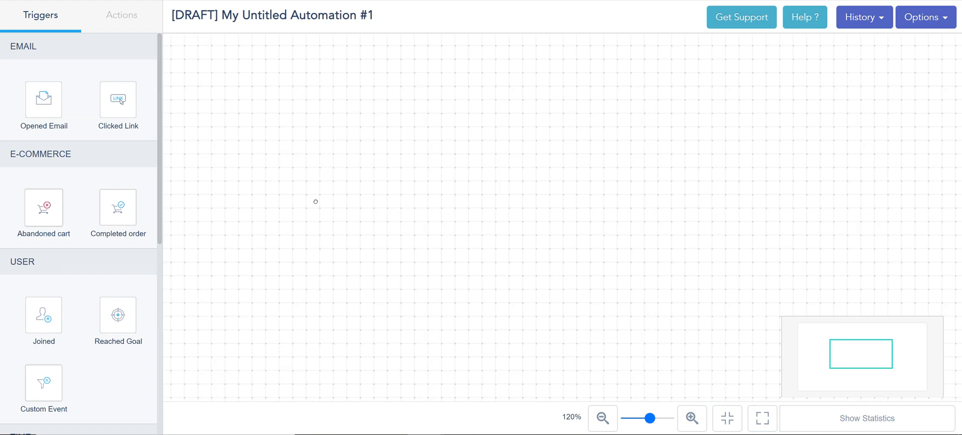
# Step: Rename the draft automation as "Testing for course"
pyautogui.moveTo(380, 17); pyautogui.dragTo(173, 16)
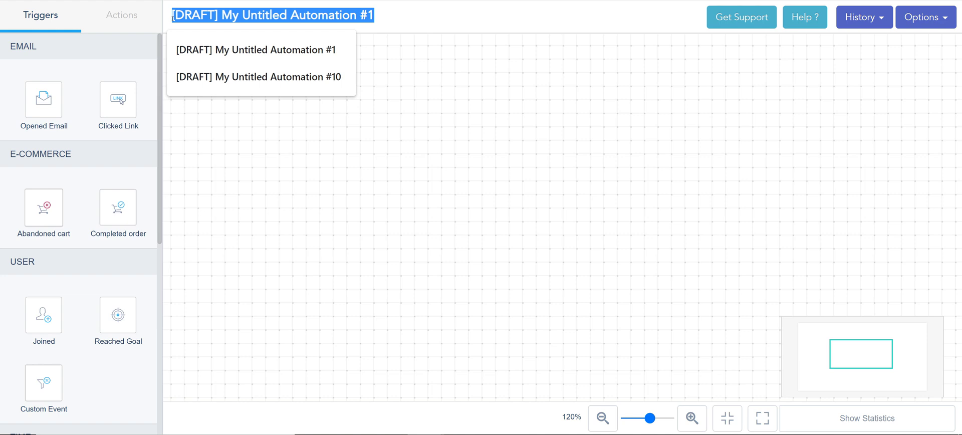
pyautogui.write('Testing ')
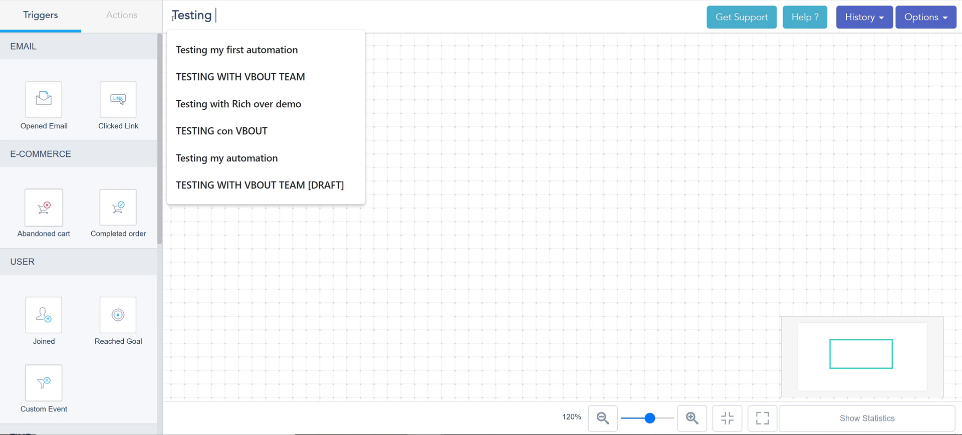
pyautogui.write('for course')
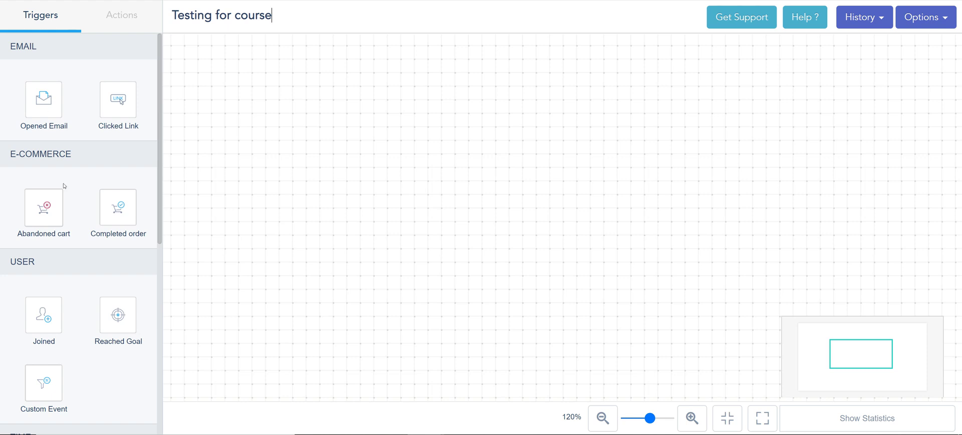
# Step: Place a note near the canvas's upper-left corner, enter "simple testing" as its text, and save it
pyautogui.scroll(-7, 64, 188)
pyautogui.scroll(7, 64, 187)
pyautogui.scroll(-3, 52, 170)
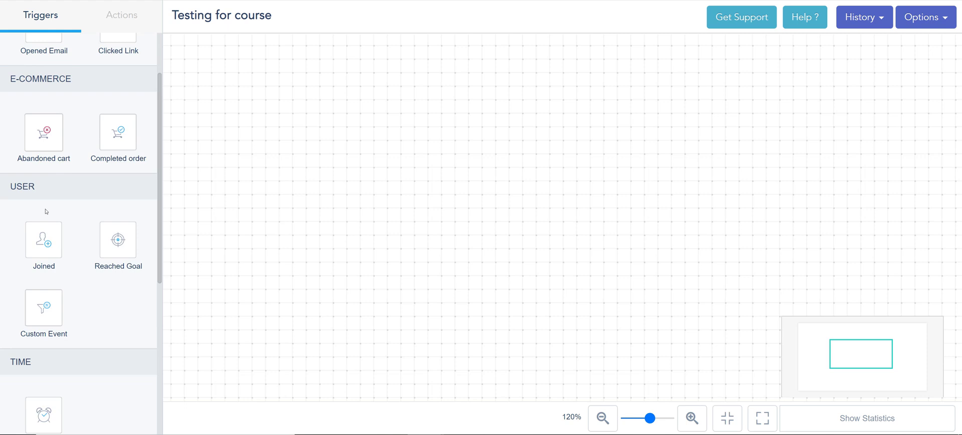
pyautogui.scroll(-2, 61, 209)
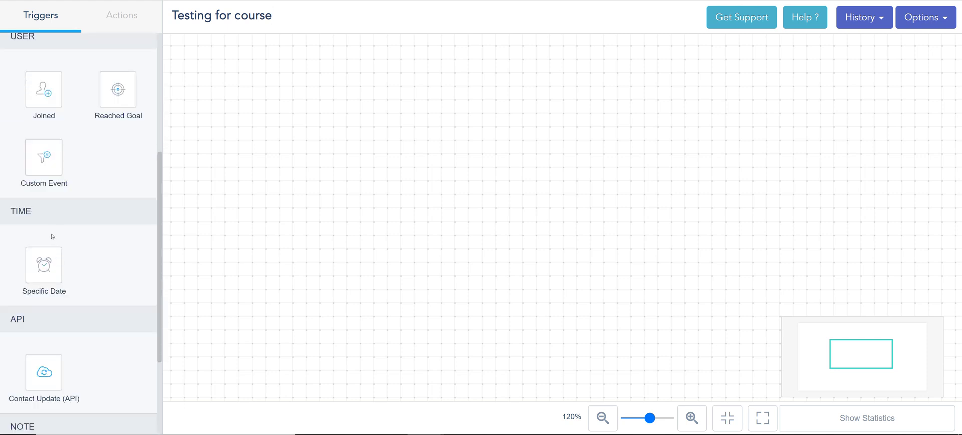
pyautogui.scroll(-2, 50, 314)
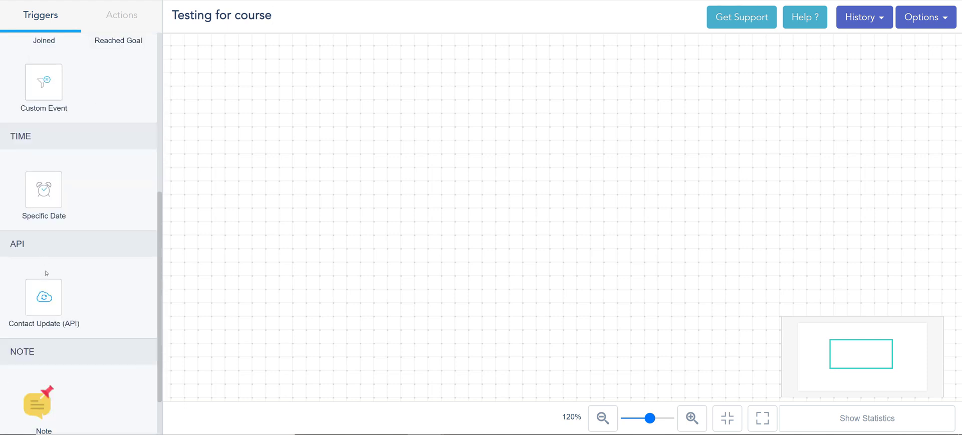
pyautogui.scroll(-2, 46, 273)
pyautogui.moveTo(41, 342); pyautogui.dragTo(253, 80)
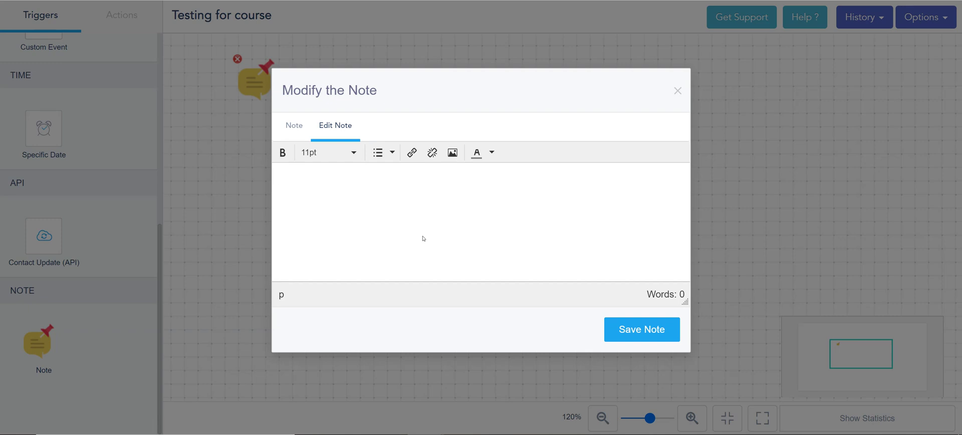
pyautogui.write('simple testing')
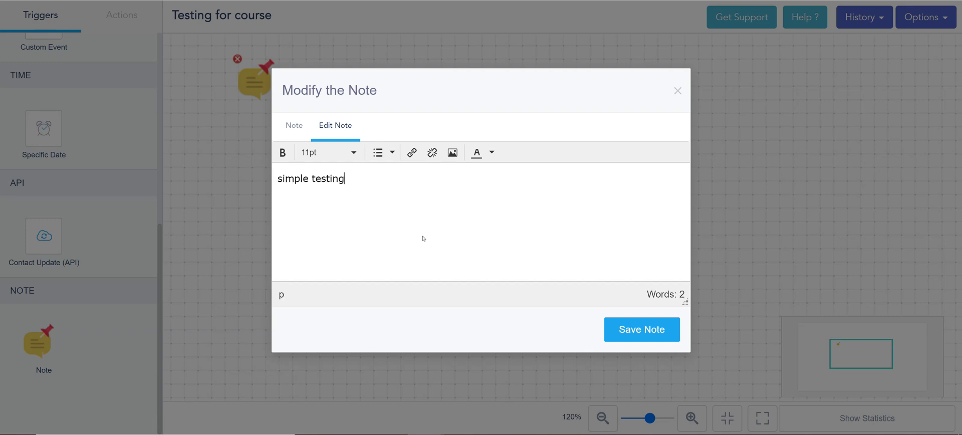
pyautogui.click(641, 329)
pyautogui.click(678, 91)
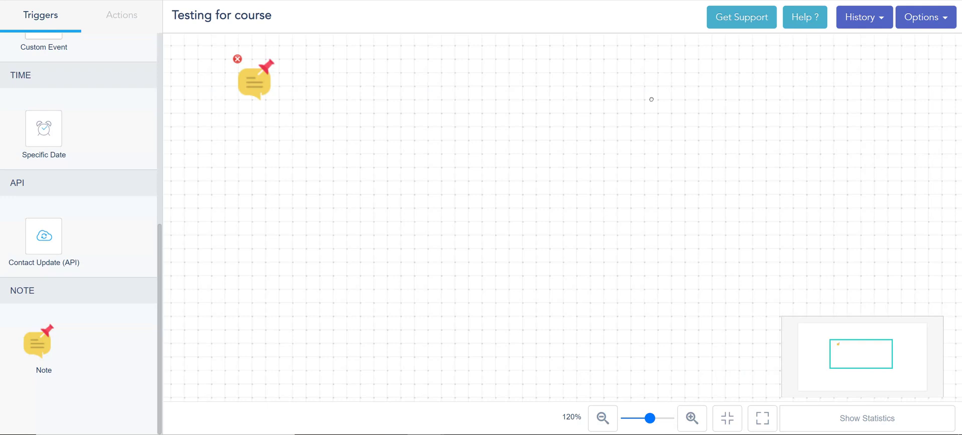
# Step: Show the list of available actions and try out the canvas zoom and the overview map
pyautogui.scroll(7, 111, 224)
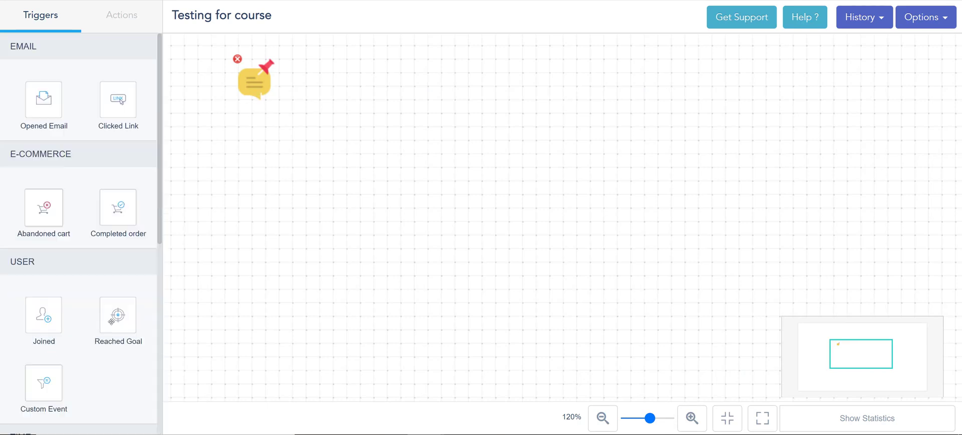
pyautogui.click(121, 21)
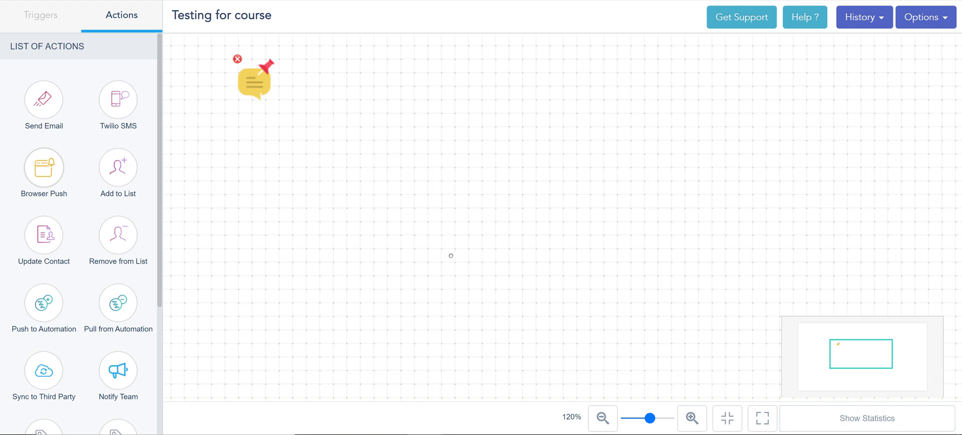
pyautogui.click(602, 415)
pyautogui.click(691, 417)
pyautogui.moveTo(847, 357)
pyautogui.mouseDown()
pyautogui.moveTo(880, 346)
pyautogui.moveTo(835, 373)
pyautogui.moveTo(830, 354)
pyautogui.mouseUp()
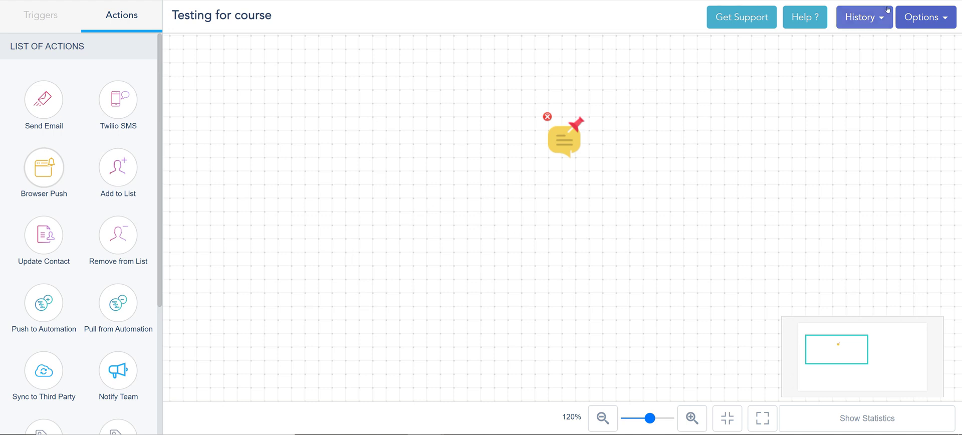
# Step: View the support chat and the built-in help article on the Visual Automation Builder, closing each one
pyautogui.click(747, 26)
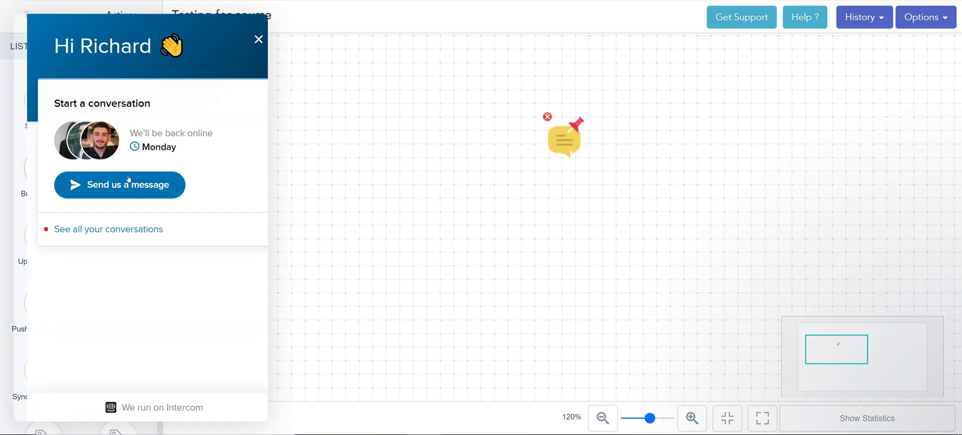
pyautogui.click(259, 39)
pyautogui.click(818, 16)
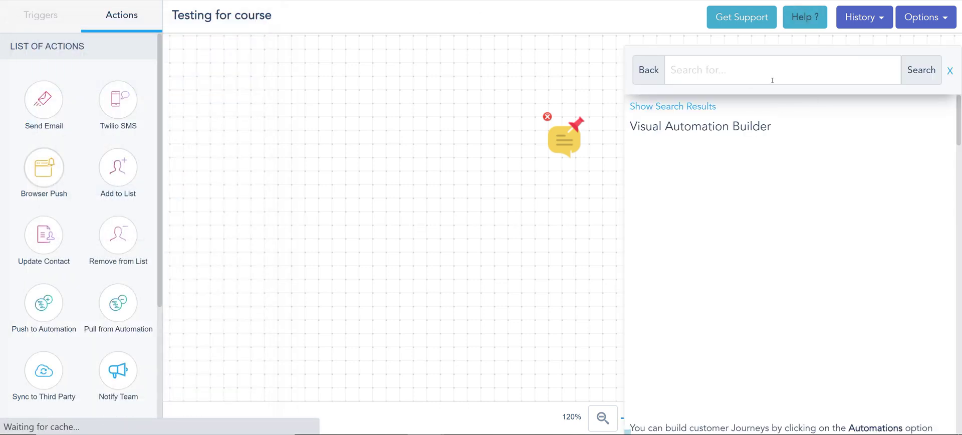
pyautogui.click(949, 71)
# Step: Check the automation's save and publish options, and select the 01/15/2021 05:41pm autosave from the version history
pyautogui.click(919, 19)
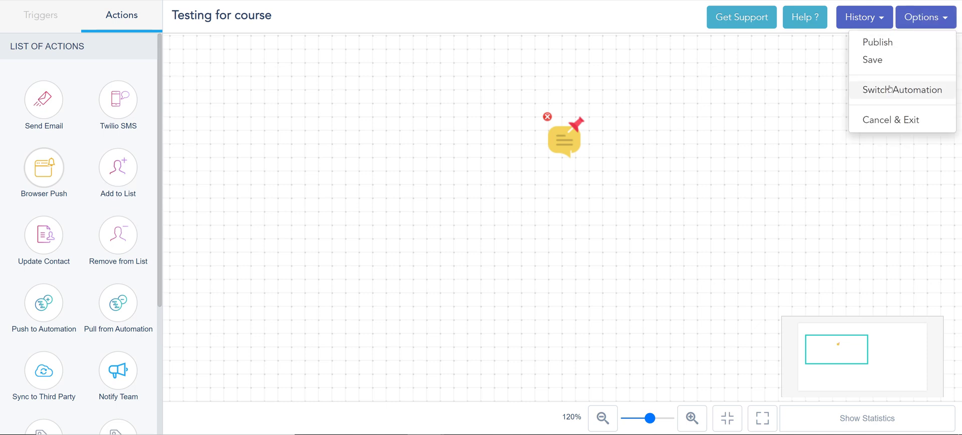
pyautogui.click(860, 16)
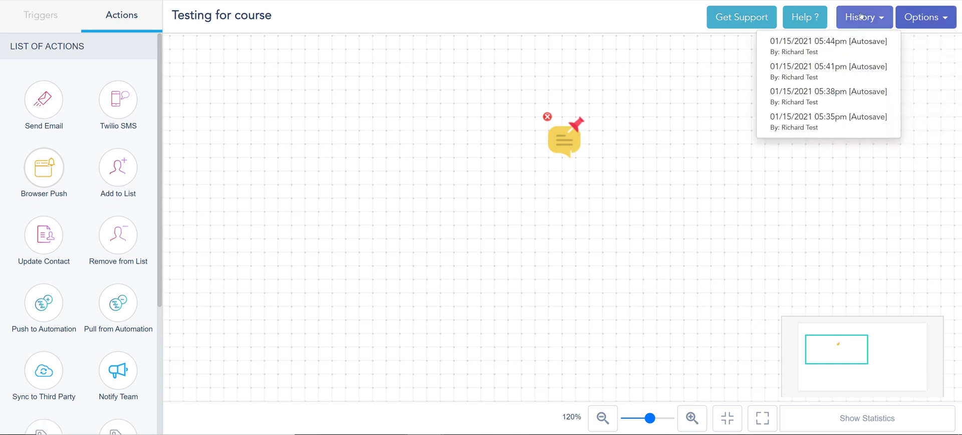
pyautogui.click(862, 66)
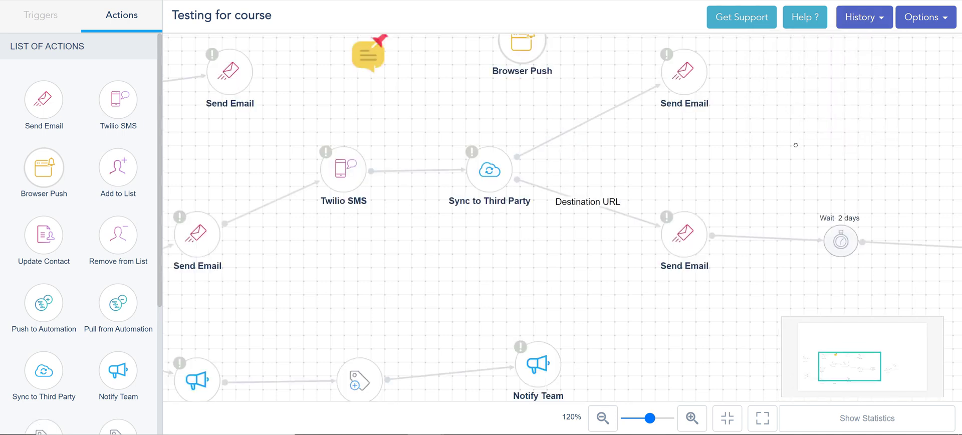
# Step: Survey the workflow, inspect the settings of the delay between the two Send Email actions, and close them without changes
pyautogui.moveTo(553, 278); pyautogui.dragTo(758, 283)
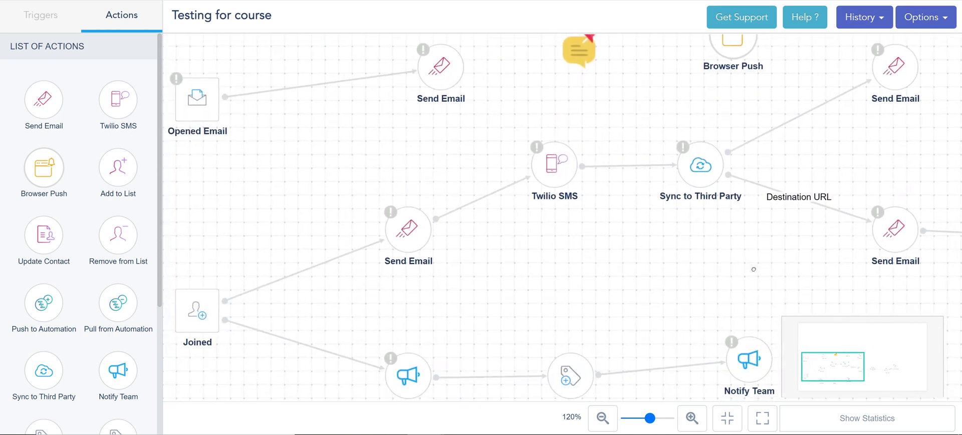
pyautogui.click(605, 420)
pyautogui.click(604, 419)
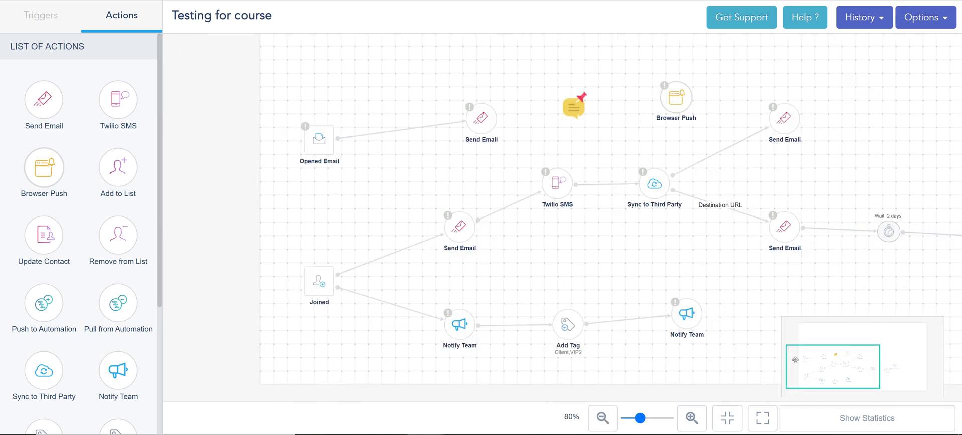
pyautogui.moveTo(799, 357)
pyautogui.mouseDown()
pyautogui.moveTo(866, 355)
pyautogui.moveTo(829, 345)
pyautogui.moveTo(800, 359)
pyautogui.moveTo(812, 364)
pyautogui.mouseUp()
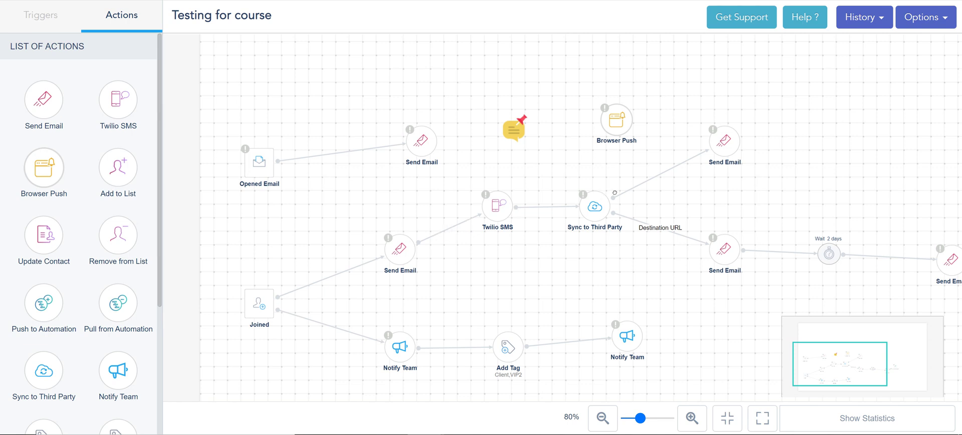
pyautogui.moveTo(593, 214)
pyautogui.hscroll(5, 667, 280)
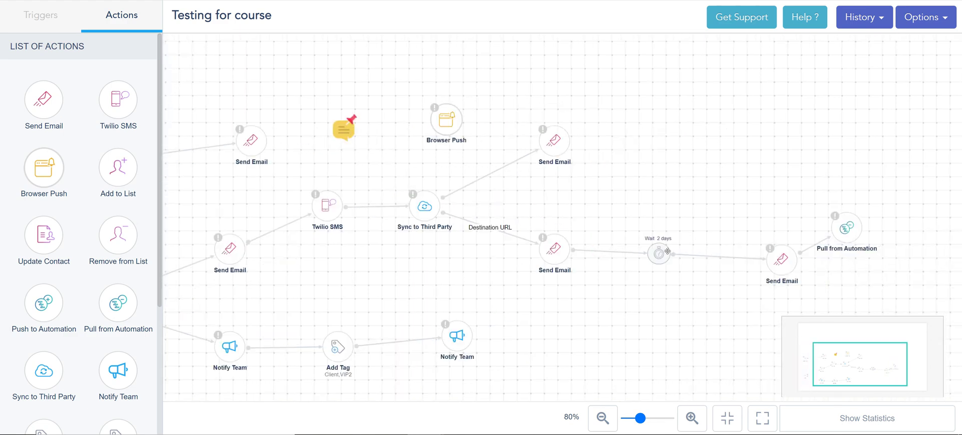
pyautogui.click(660, 253)
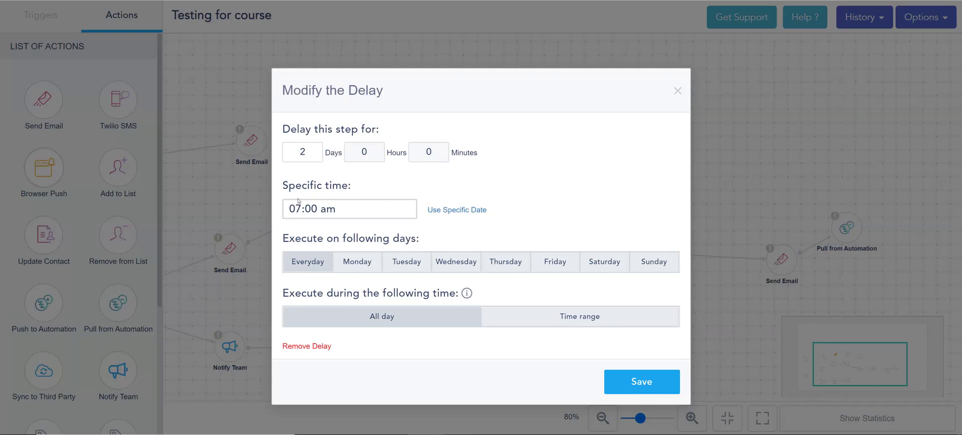
pyautogui.click(677, 90)
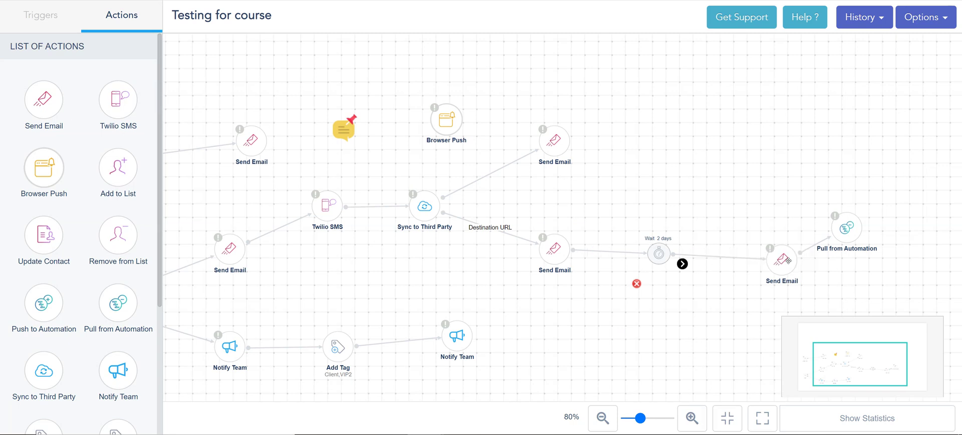
# Step: Add a condition rule "Tag Name is VIP" to the connection from the Joined trigger to Send Email, and save it
pyautogui.moveTo(811, 296); pyautogui.dragTo(305, 297)
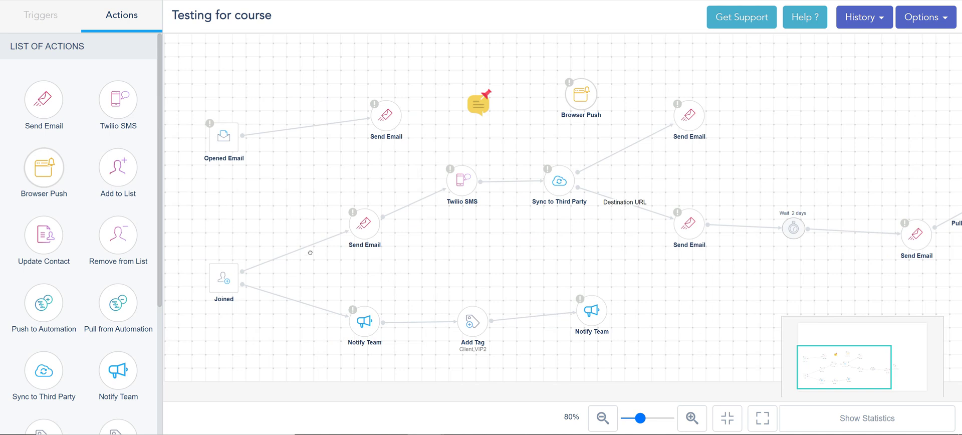
pyautogui.moveTo(292, 251)
pyautogui.click(292, 253)
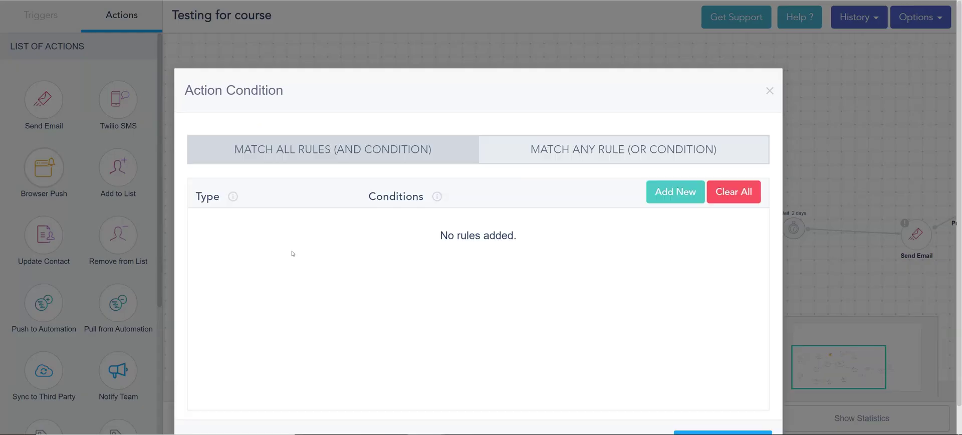
pyautogui.click(671, 194)
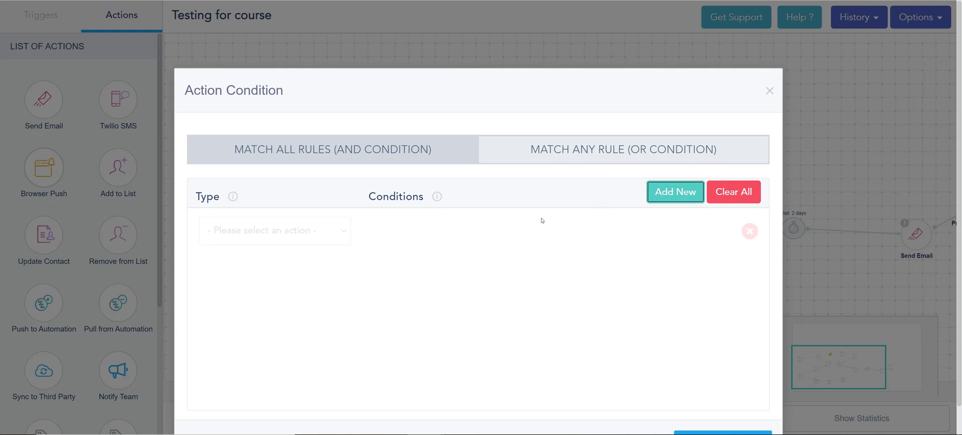
pyautogui.click(310, 235)
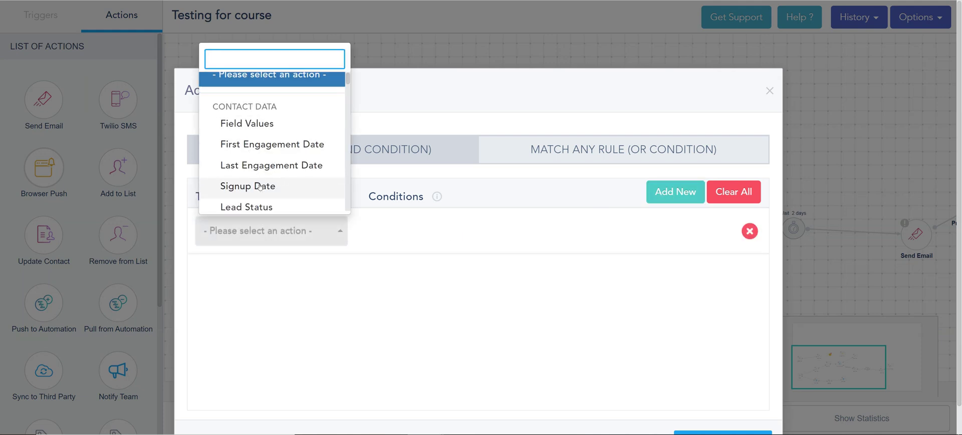
pyautogui.scroll(-3, 259, 187)
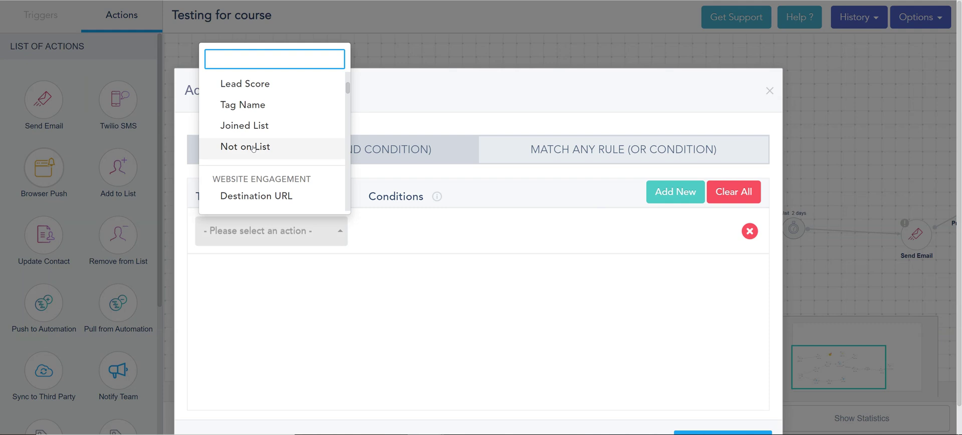
pyautogui.click(248, 106)
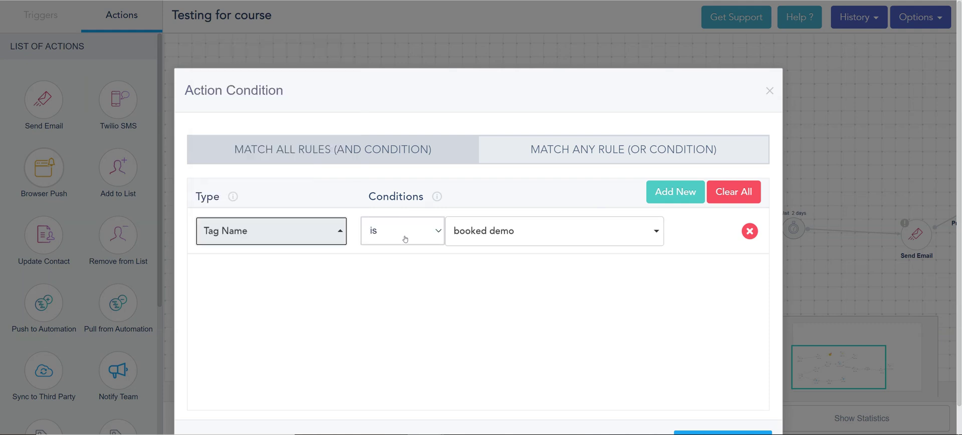
pyautogui.click(561, 238)
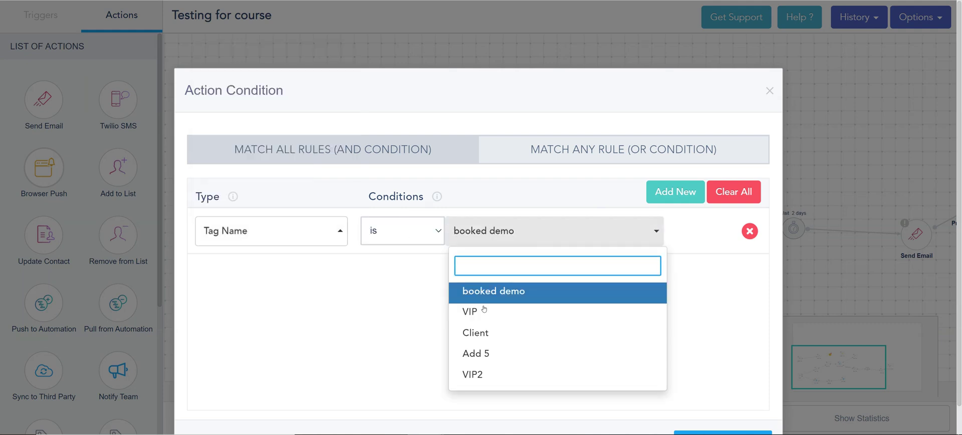
pyautogui.click(480, 311)
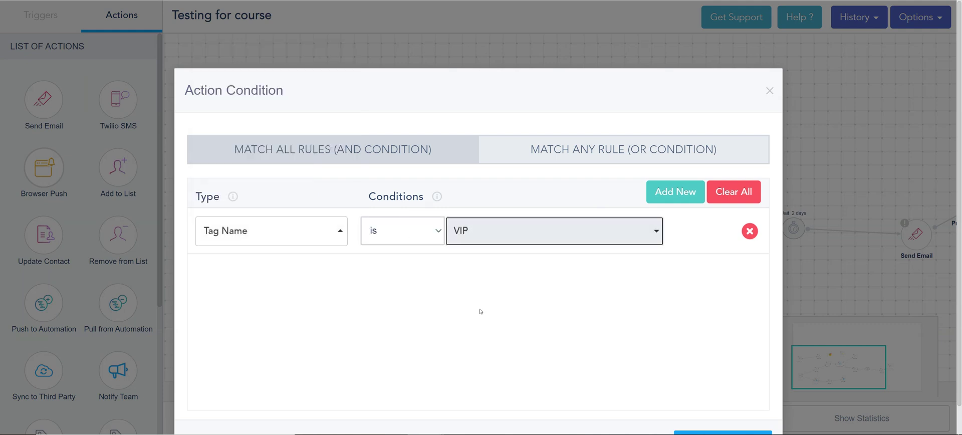
pyautogui.click(694, 432)
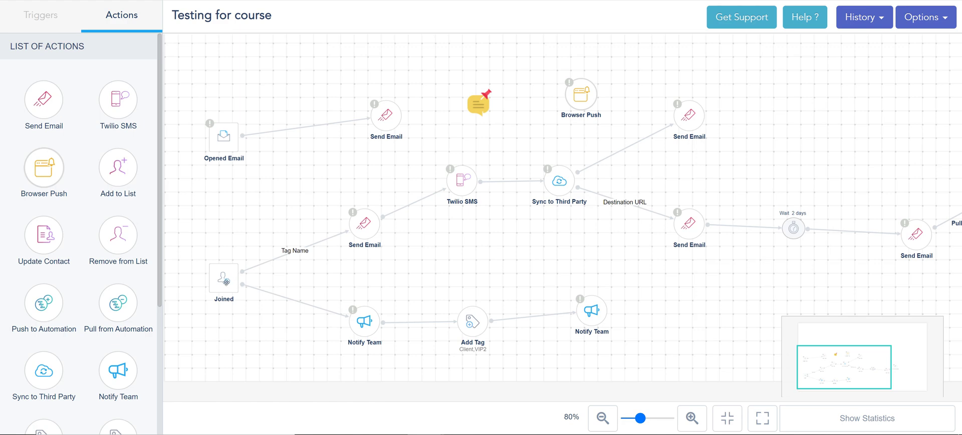
# Step: Inspect the Joined trigger's target segment rules and target list choices, and close its configuration without changes
pyautogui.doubleClick(225, 283)
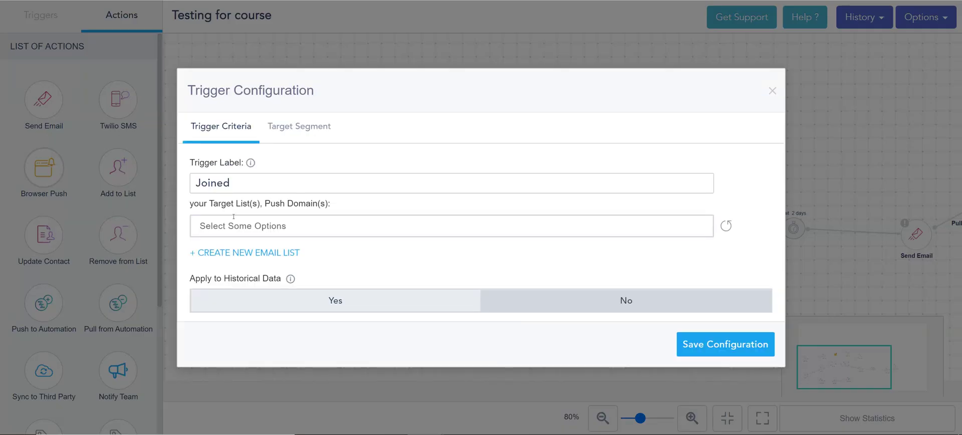
pyautogui.click(291, 133)
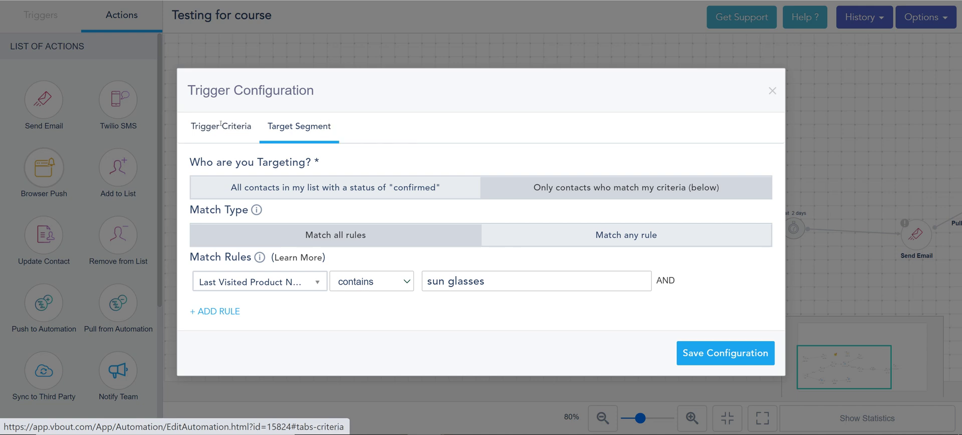
pyautogui.click(232, 134)
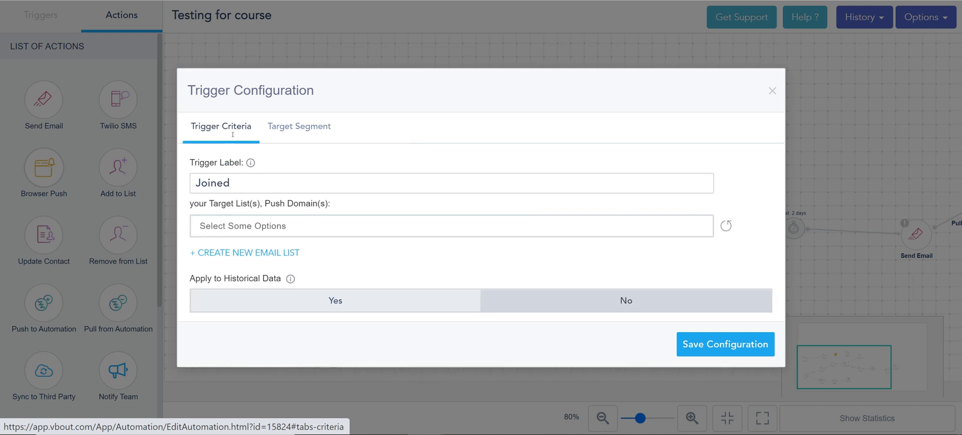
pyautogui.click(258, 228)
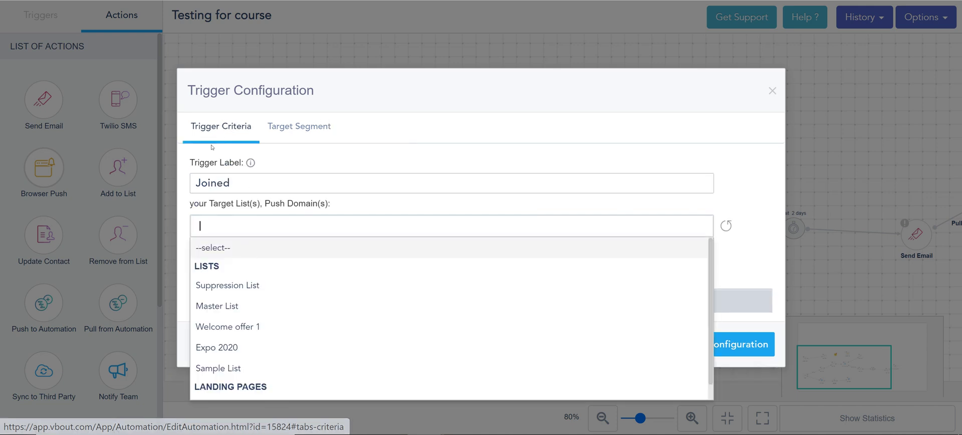
pyautogui.click(526, 102)
pyautogui.click(772, 91)
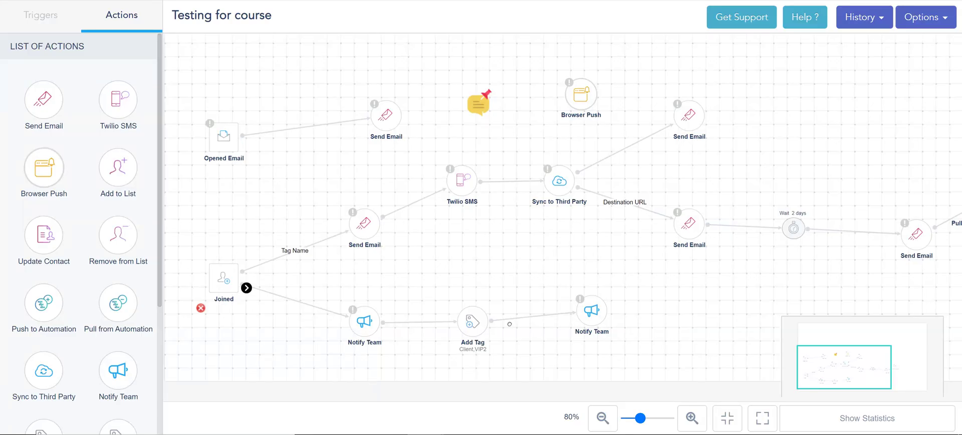
# Step: Inspect the template and multiple-entry options of the Send Email action after the Joined trigger, closing them without saving
pyautogui.moveTo(247, 271)
pyautogui.click(363, 221)
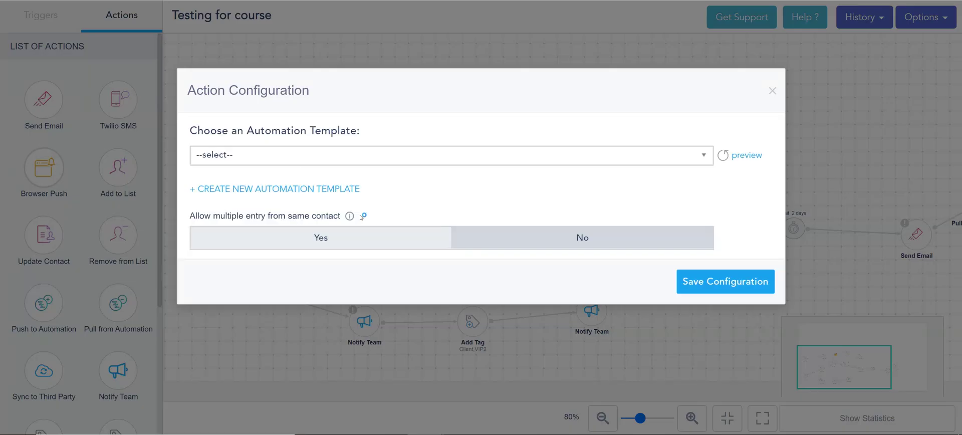
pyautogui.click(275, 156)
pyautogui.click(276, 157)
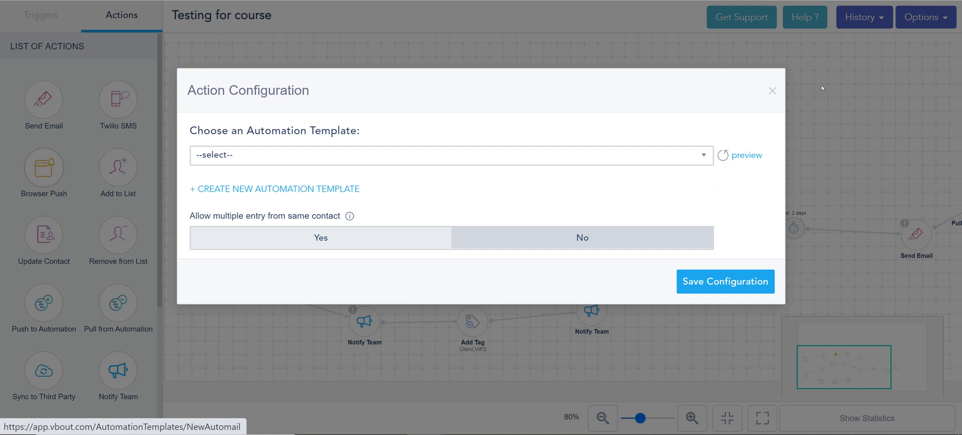
pyautogui.click(270, 237)
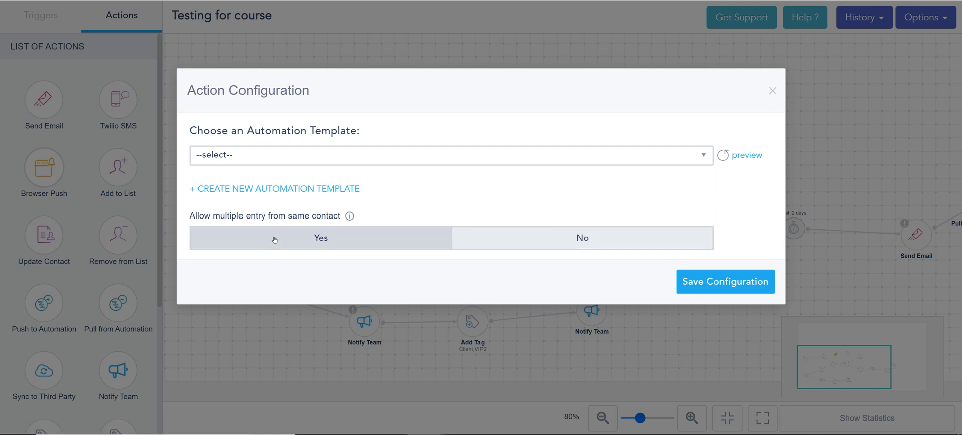
pyautogui.click(518, 237)
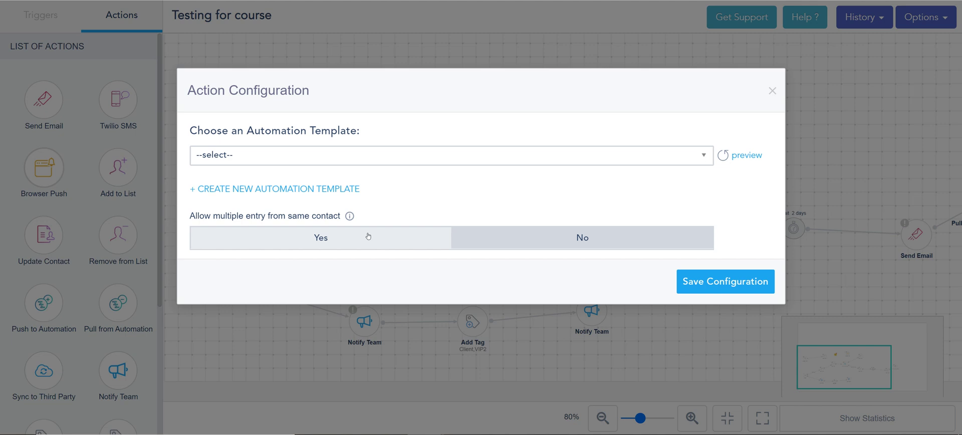
pyautogui.click(770, 91)
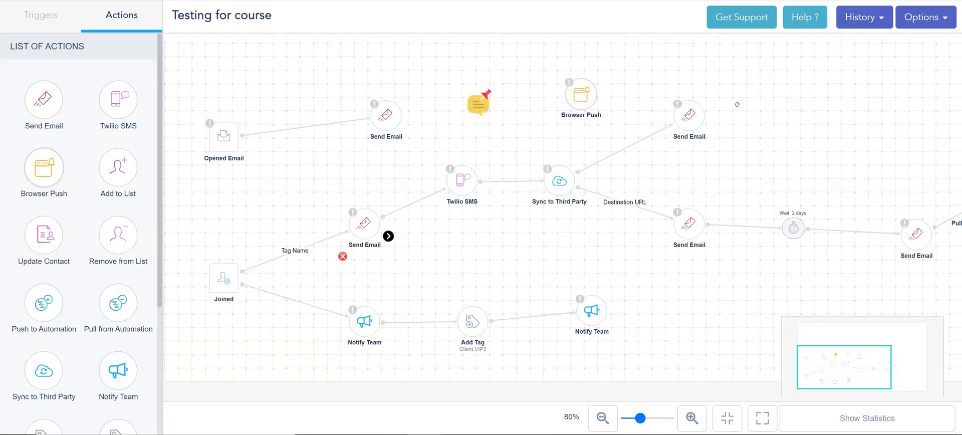
pyautogui.moveTo(613, 245); pyautogui.dragTo(551, 224)
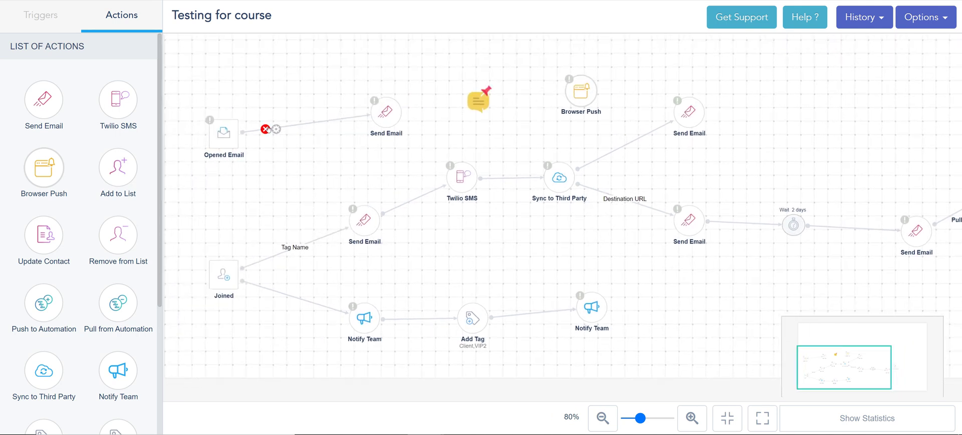
pyautogui.click(266, 130)
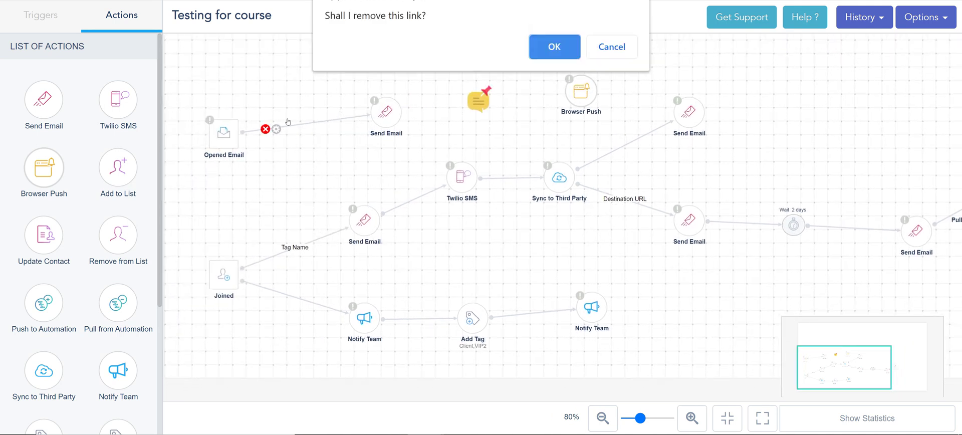
pyautogui.click(625, 48)
# Step: Remove the connections from the Joined trigger to Notify Team and from Notify Team to Add Tag
pyautogui.moveTo(268, 290)
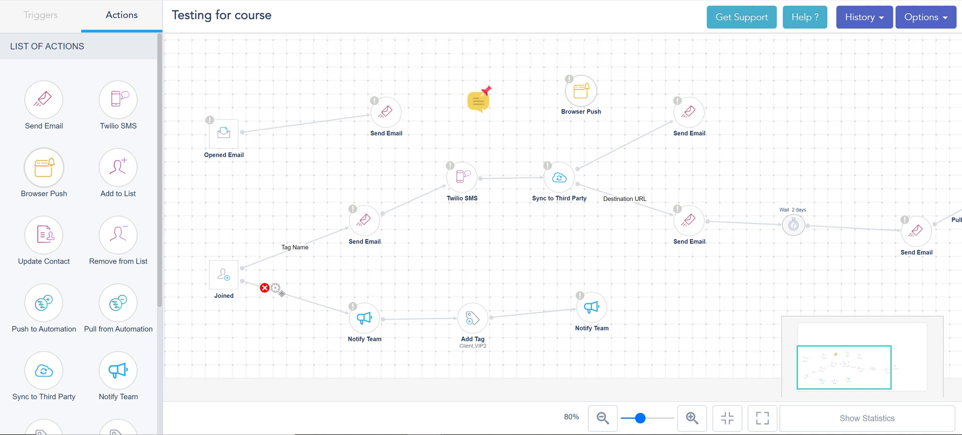
pyautogui.click(264, 289)
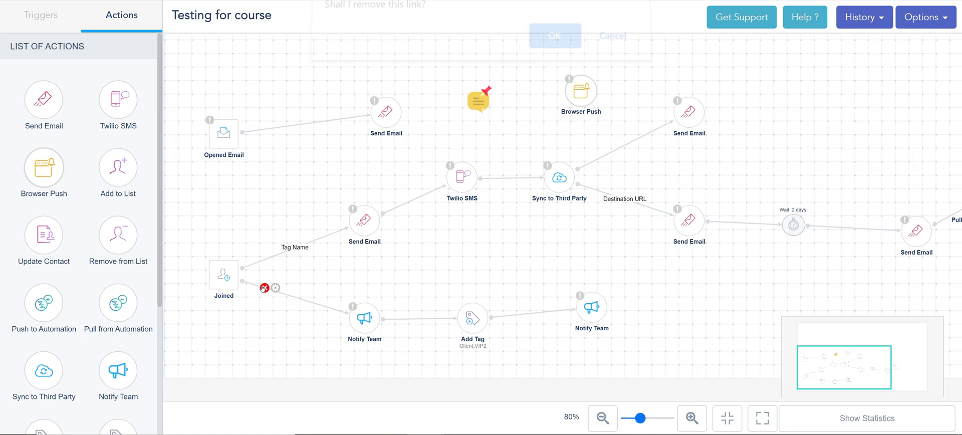
pyautogui.click(565, 46)
pyautogui.click(692, 418)
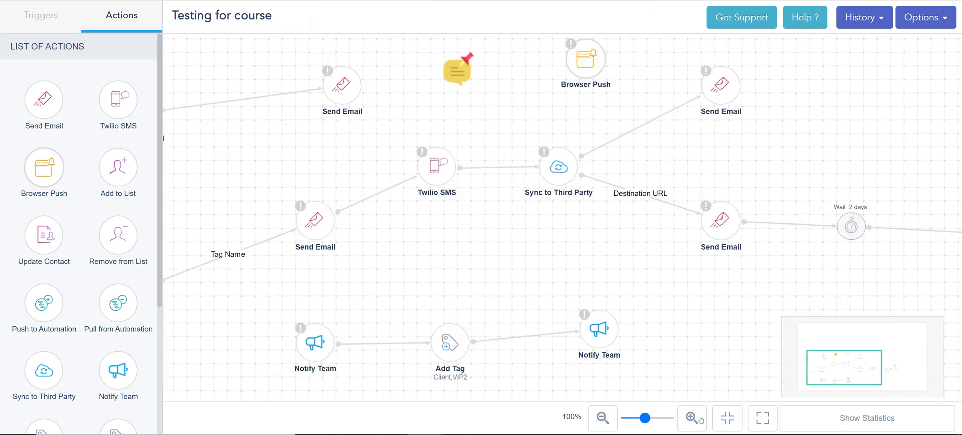
pyautogui.click(692, 417)
pyautogui.moveTo(394, 232); pyautogui.dragTo(572, 179)
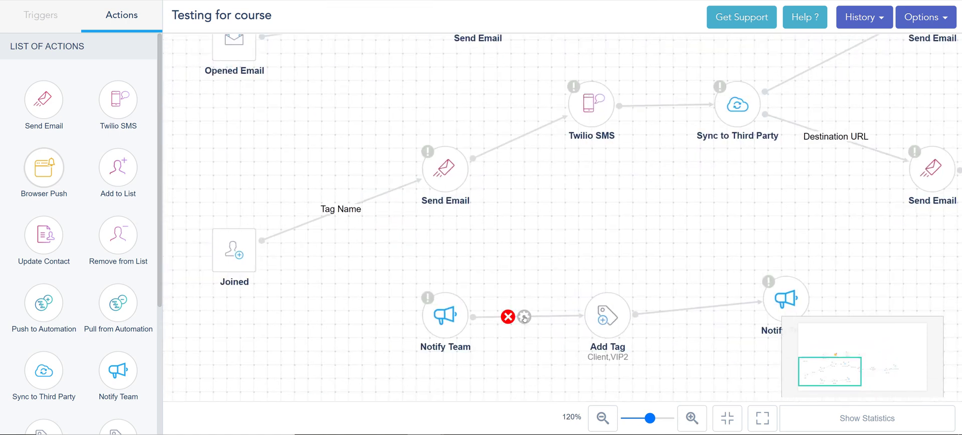
pyautogui.click(507, 316)
pyautogui.click(544, 55)
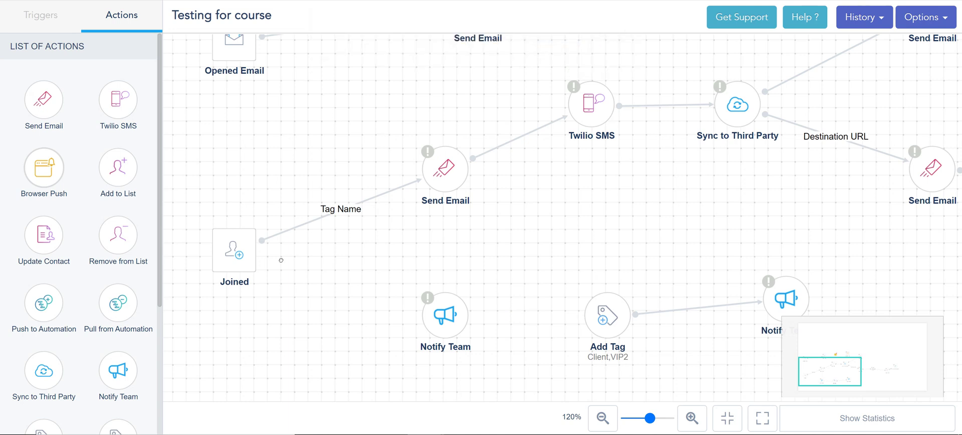
# Step: Connect the Joined trigger to Notify Team, and Notify Team to Add Tag
pyautogui.moveTo(253, 258)
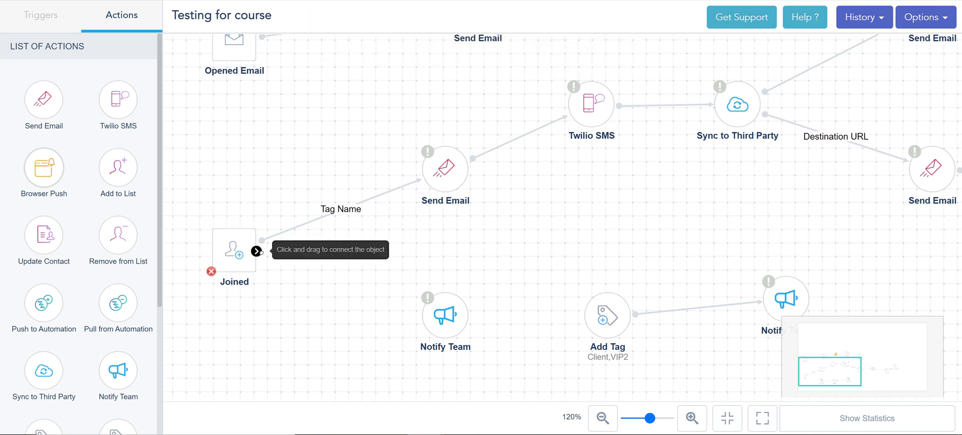
pyautogui.moveTo(256, 251); pyautogui.dragTo(452, 321)
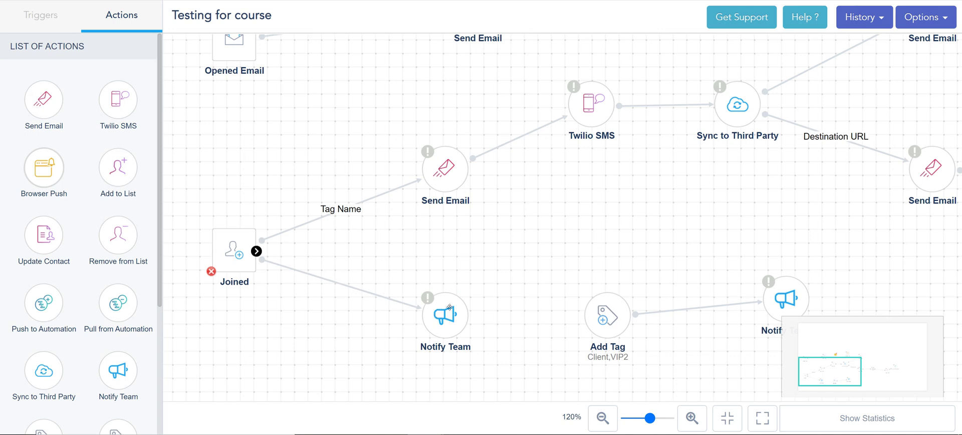
pyautogui.moveTo(482, 322)
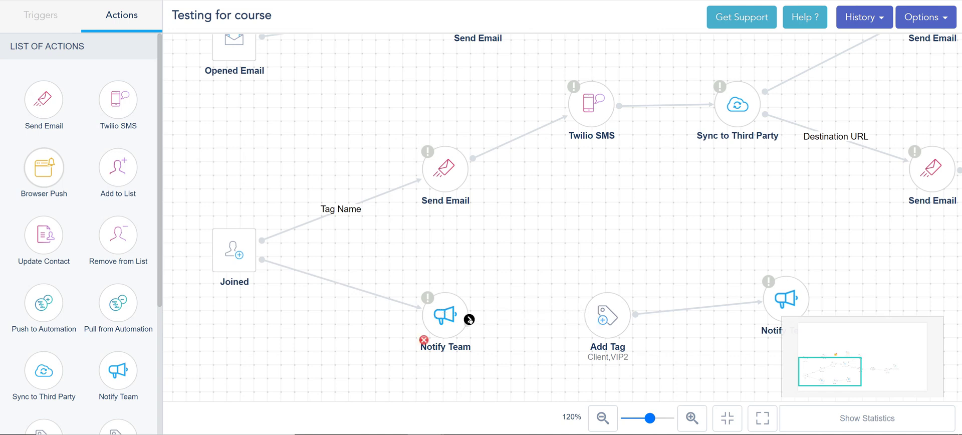
pyautogui.moveTo(469, 319); pyautogui.dragTo(597, 329)
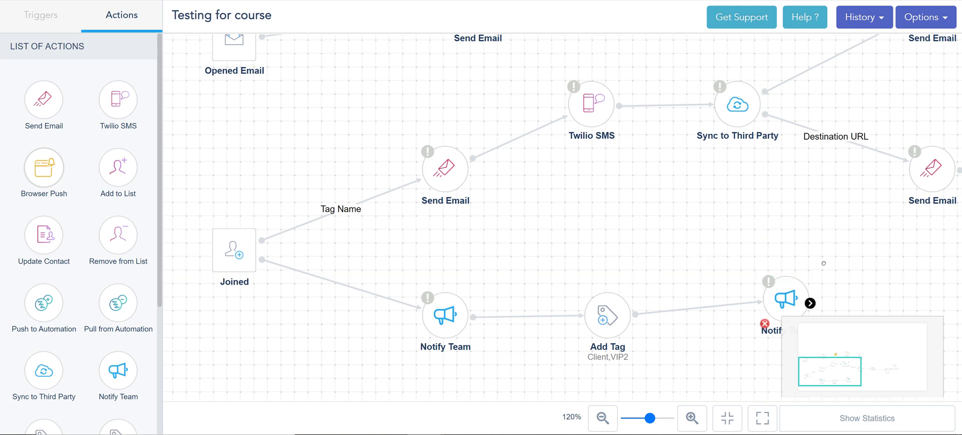
# Step: Survey the workflow, following both paths from the Joined trigger through Notify Team and the Tag Name condition
pyautogui.moveTo(846, 258); pyautogui.dragTo(750, 258)
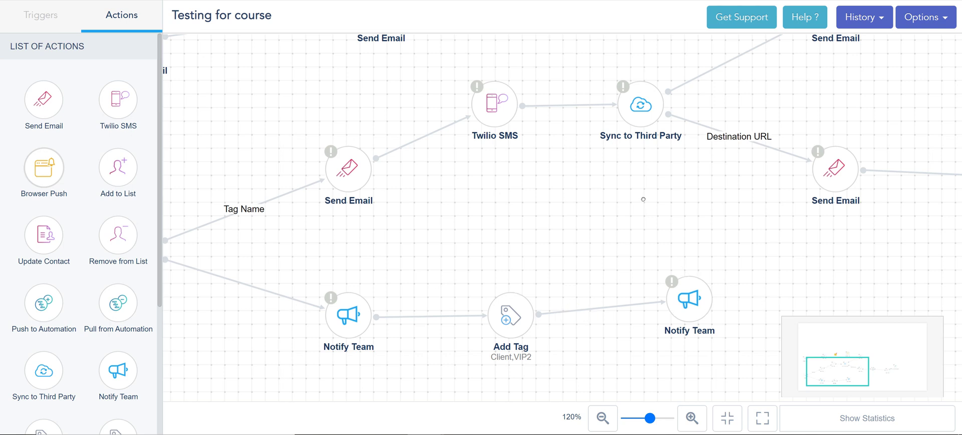
pyautogui.click(605, 417)
pyautogui.click(604, 418)
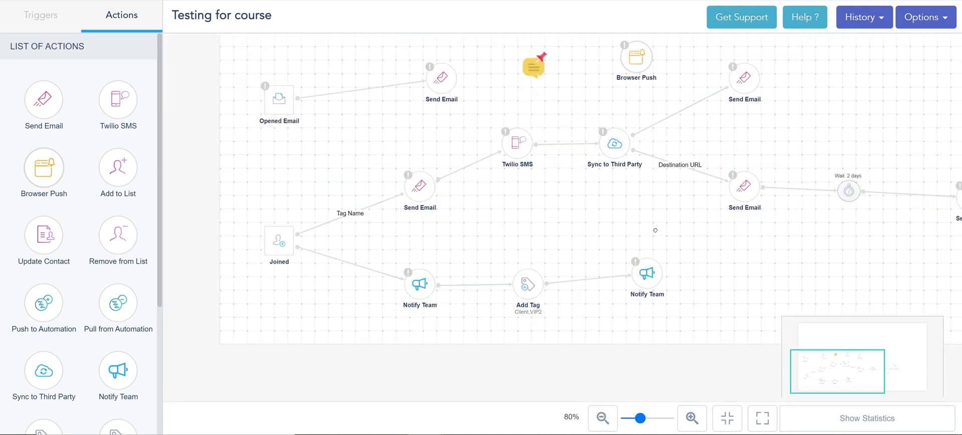
pyautogui.moveTo(513, 285)
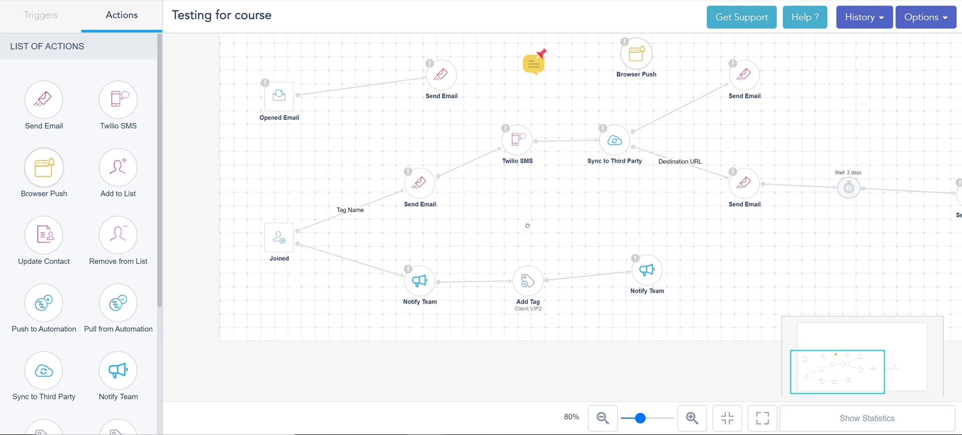
pyautogui.scroll(-1, 401, 231)
pyautogui.moveTo(320, 251)
pyautogui.moveTo(472, 283)
pyautogui.moveTo(384, 270)
pyautogui.moveTo(363, 201)
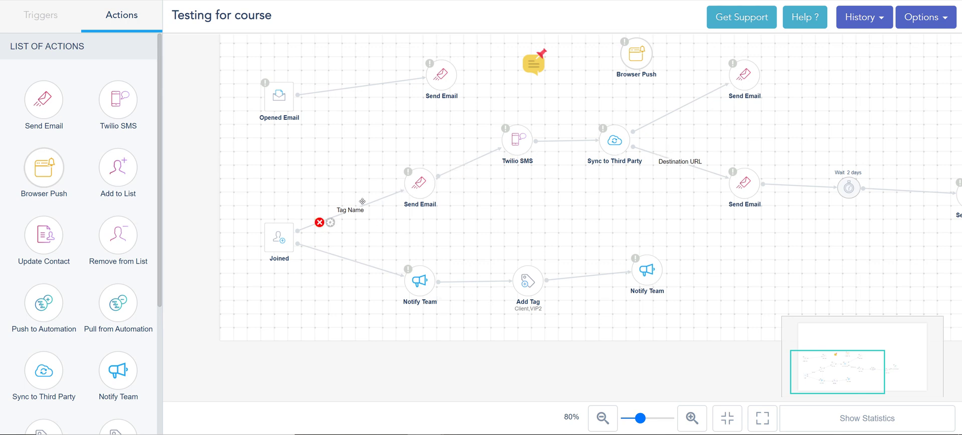